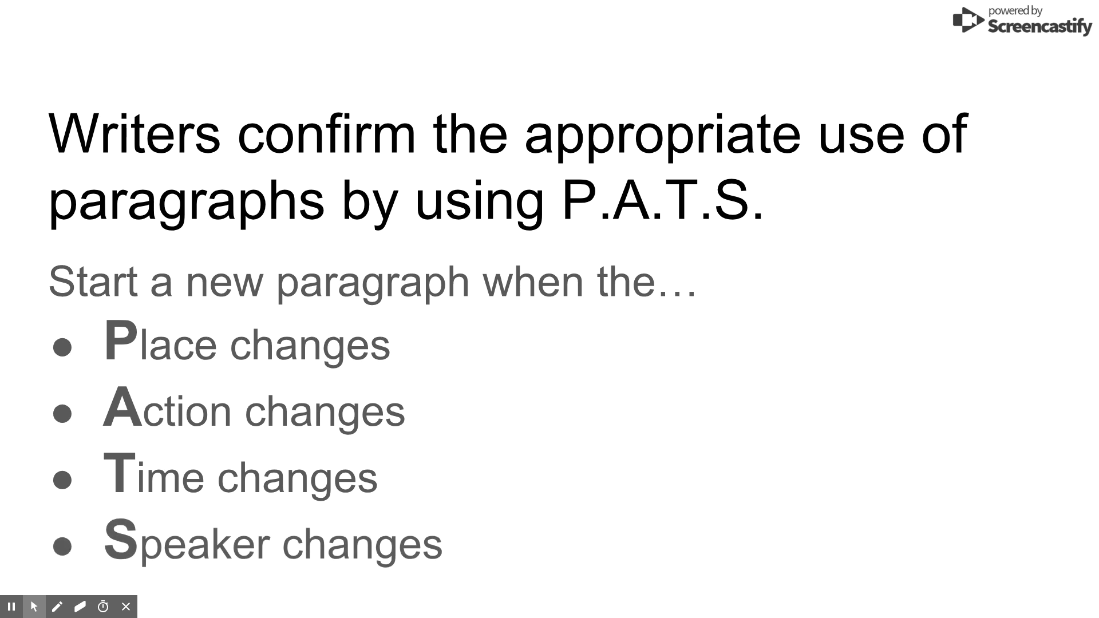
# Advance the P.A.T.S. paragraph-rules slide to reveal the 'My example narrative' link.
pyautogui.click(955, 99)
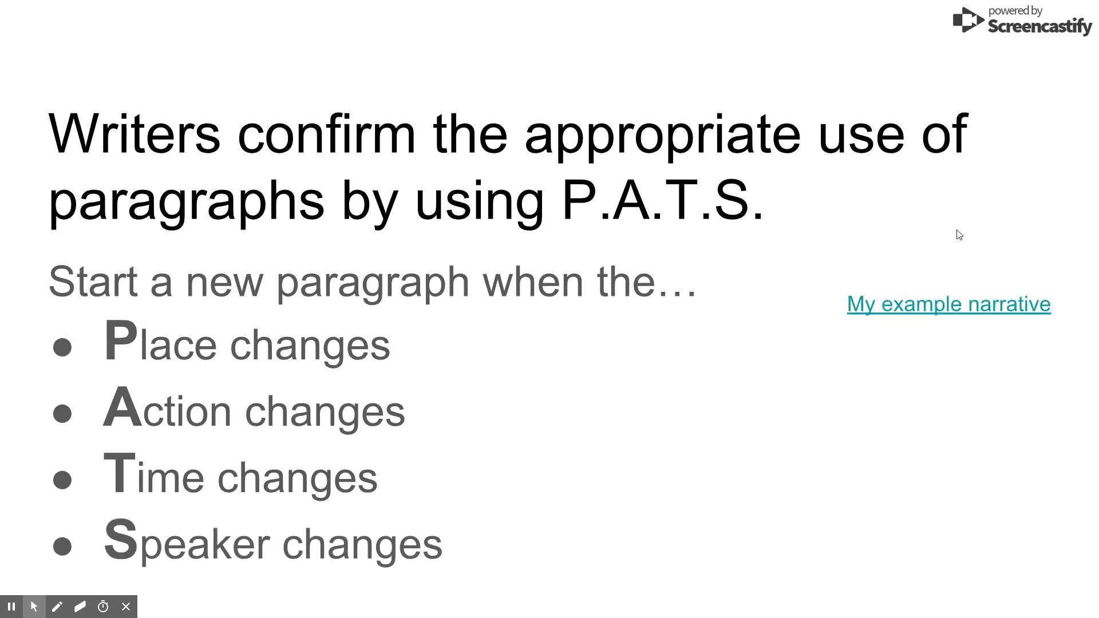
# Open the example narrative from the slide link and zoom the document to 150%.
pyautogui.click(937, 307)
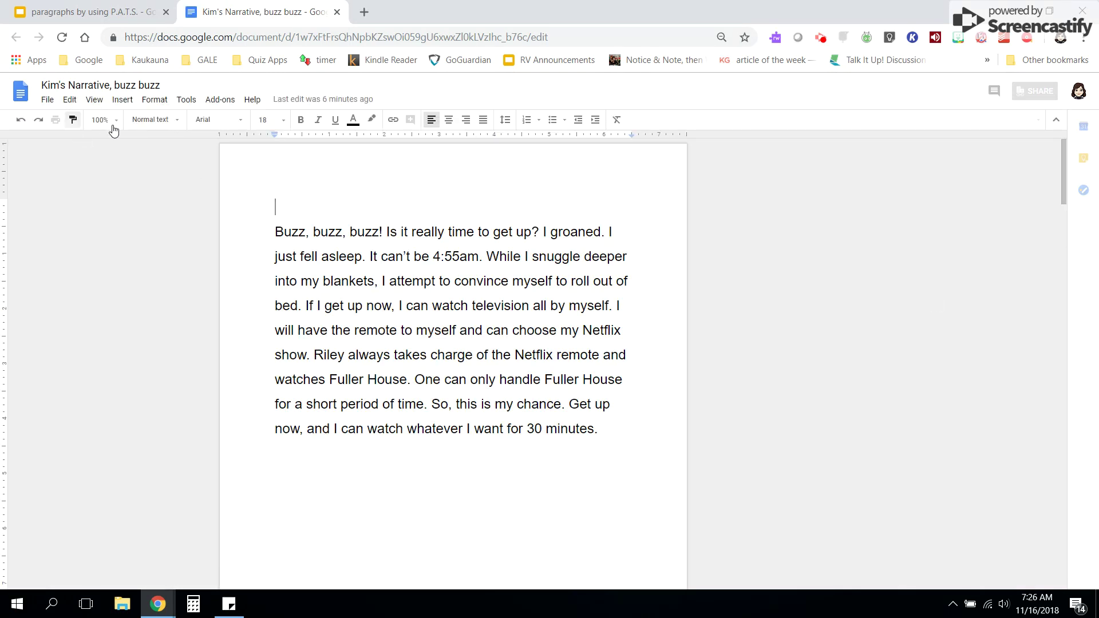
pyautogui.click(115, 122)
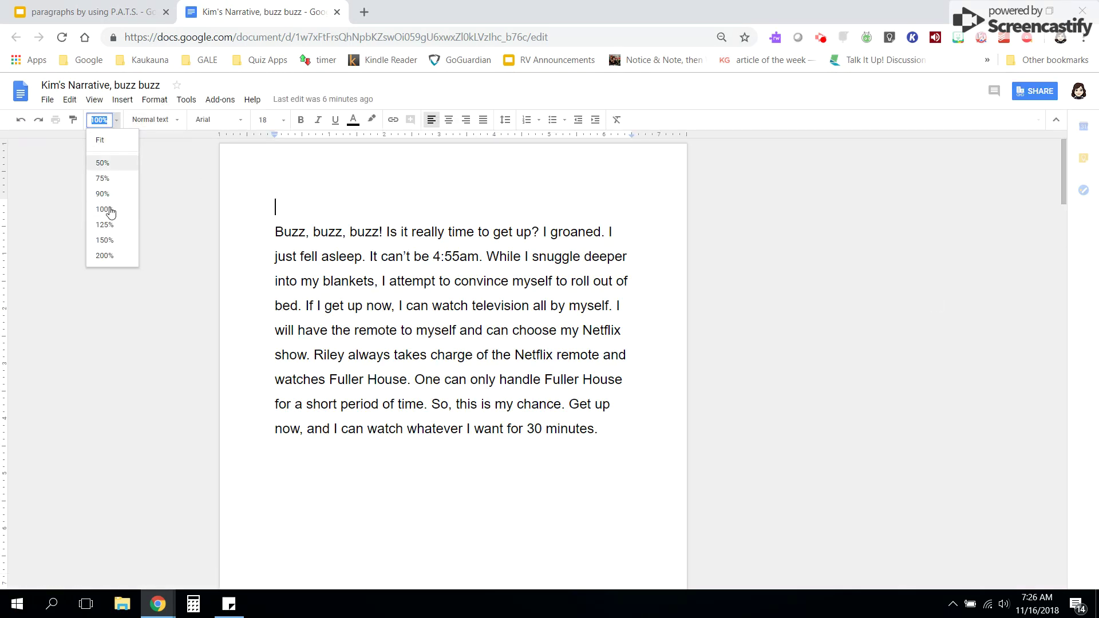
pyautogui.click(108, 240)
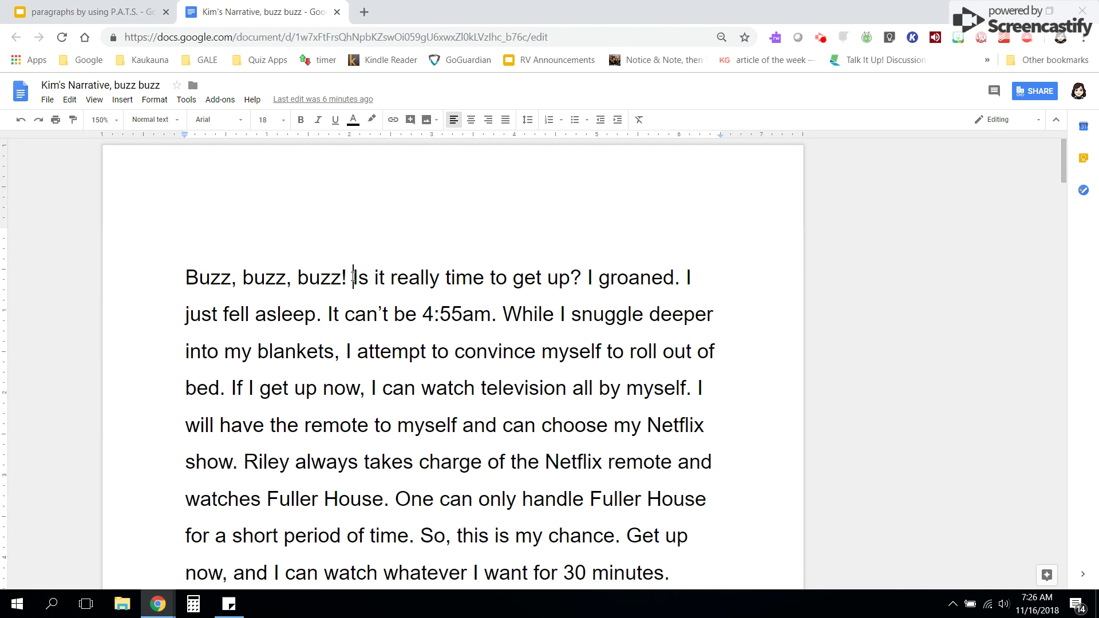
# Break 'Buzz, buzz, buzz!' onto its own line, then move down to the next line.
pyautogui.press('Return')
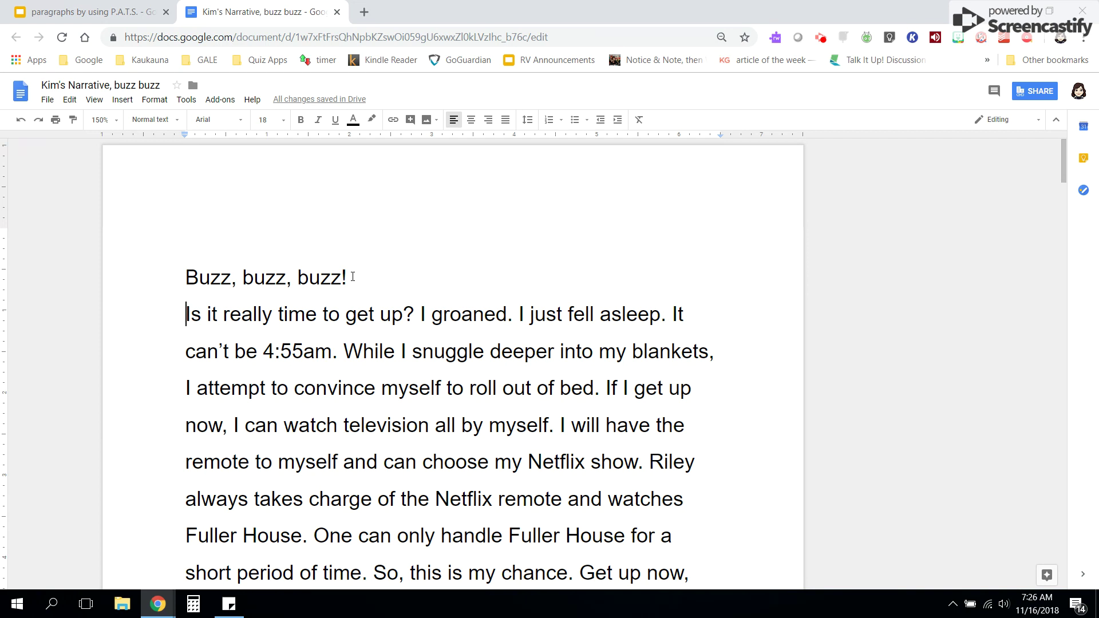
pyautogui.press('Down')
pyautogui.press('Down')
pyautogui.press('Down')
pyautogui.press('Down')
pyautogui.press('Down')
pyautogui.press('Down')
pyautogui.press('Down')
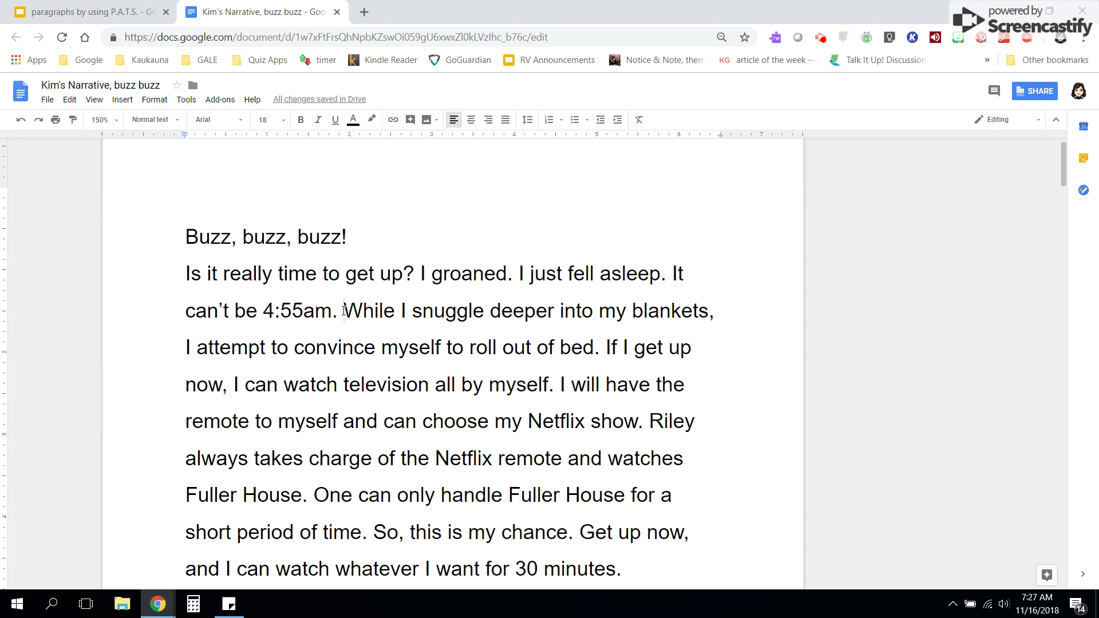
# Indent 'Is it really time' and start a new indented paragraph at 'While I snuggle deeper'.
pyautogui.click(175, 272)
pyautogui.press('Tab')
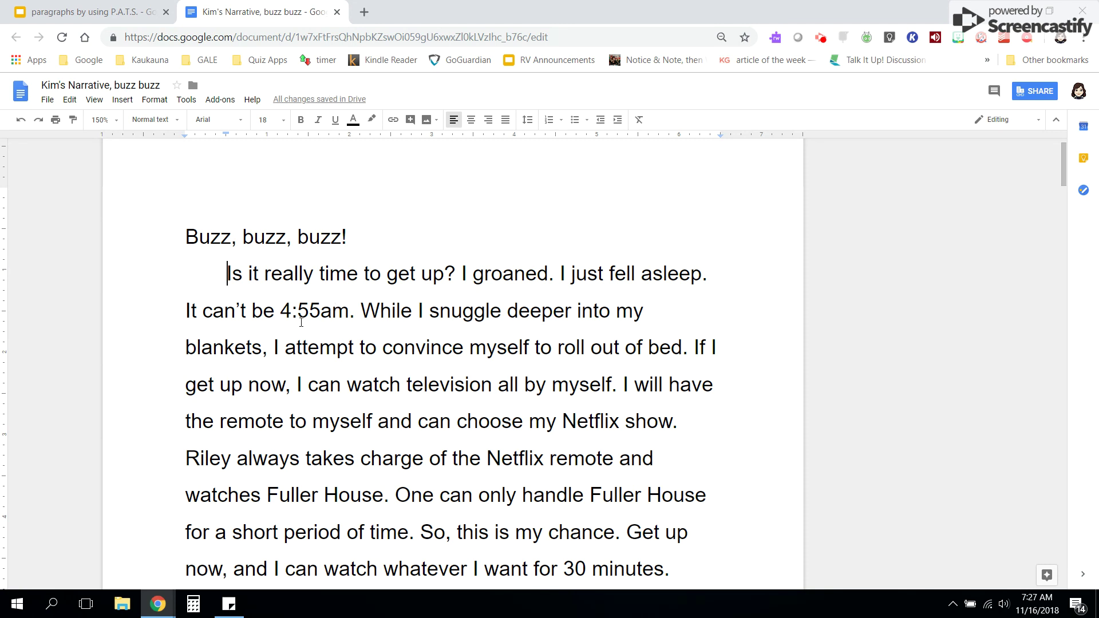
pyautogui.click(361, 312)
pyautogui.press('Return')
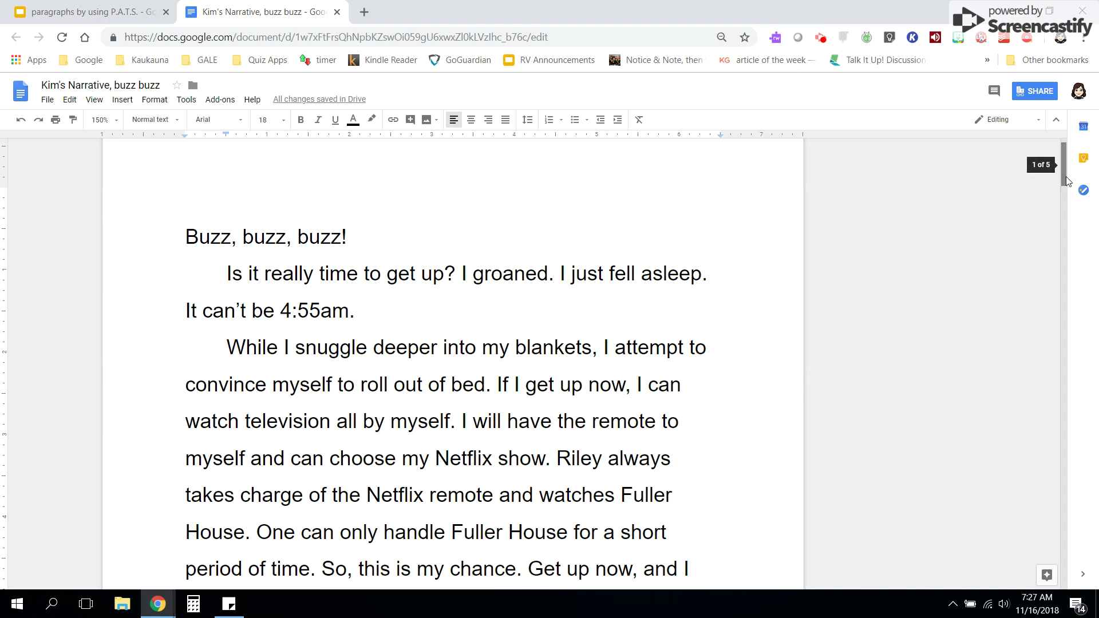
pyautogui.moveTo(1064, 179); pyautogui.dragTo(1066, 199)
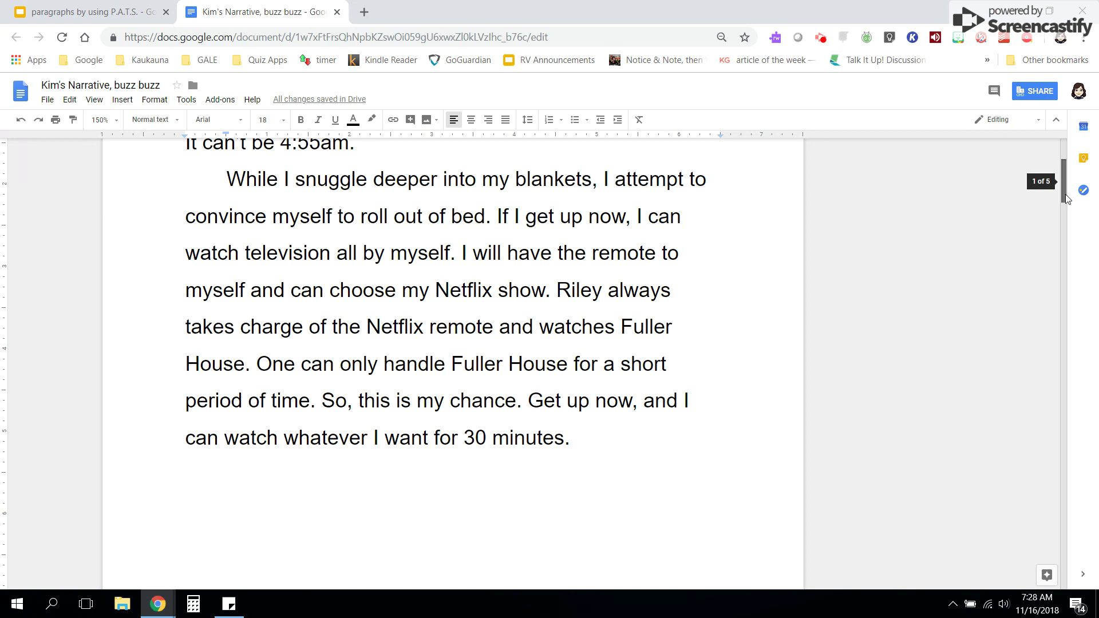
pyautogui.moveTo(1066, 199); pyautogui.dragTo(1065, 265)
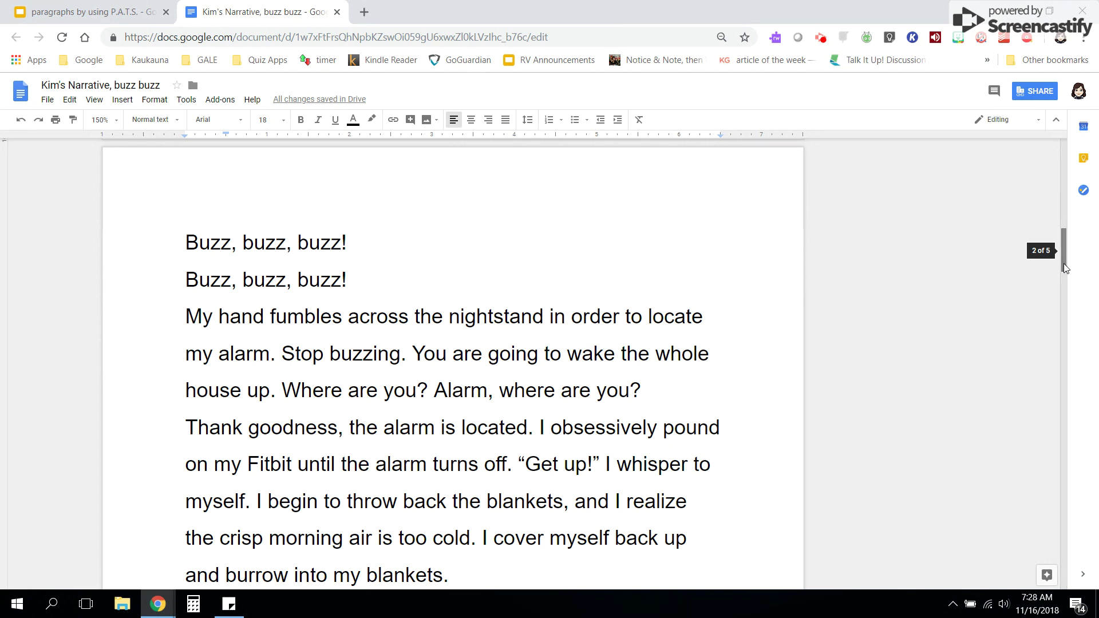
# Start a new paragraph at 'Stop buzzing' and indent the 'My hand fumbles' paragraph.
pyautogui.moveTo(1064, 263); pyautogui.dragTo(1063, 263)
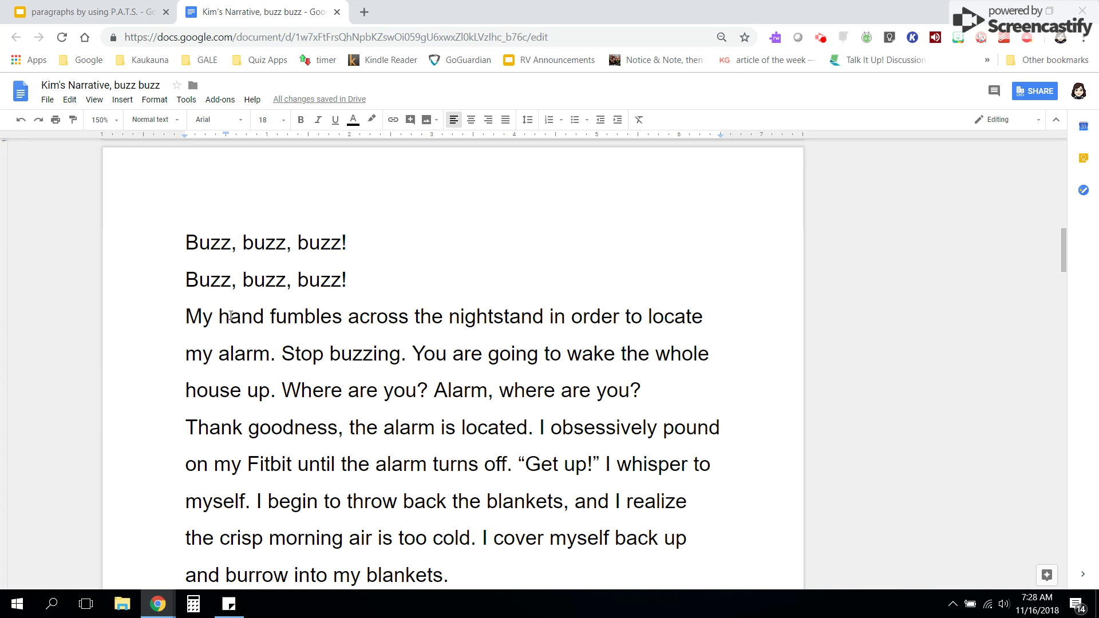
pyautogui.click(280, 348)
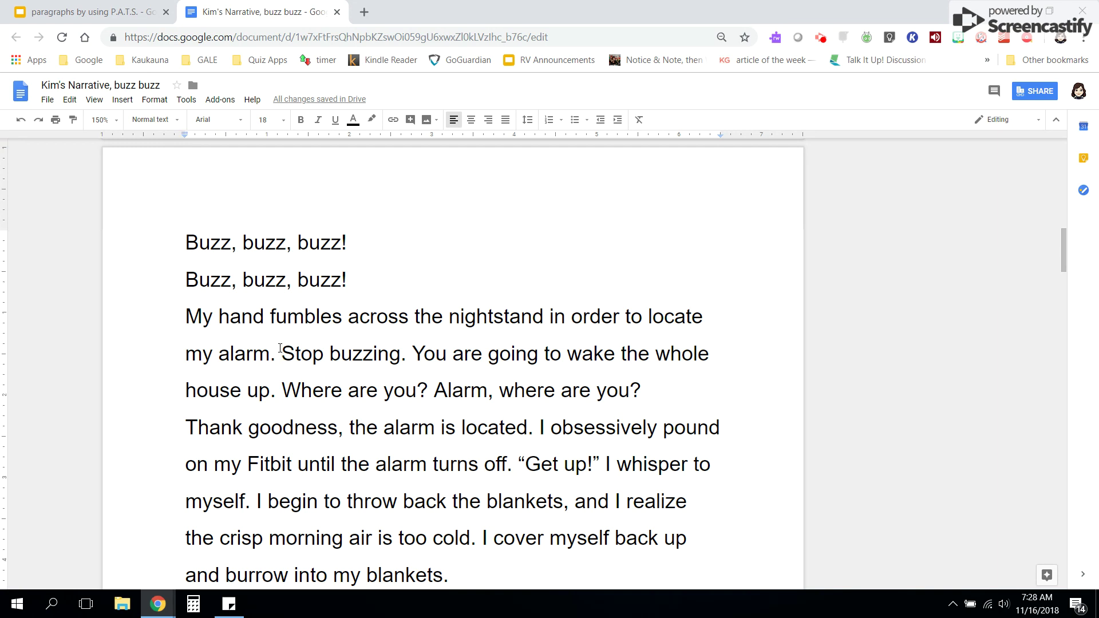
pyautogui.press('Return')
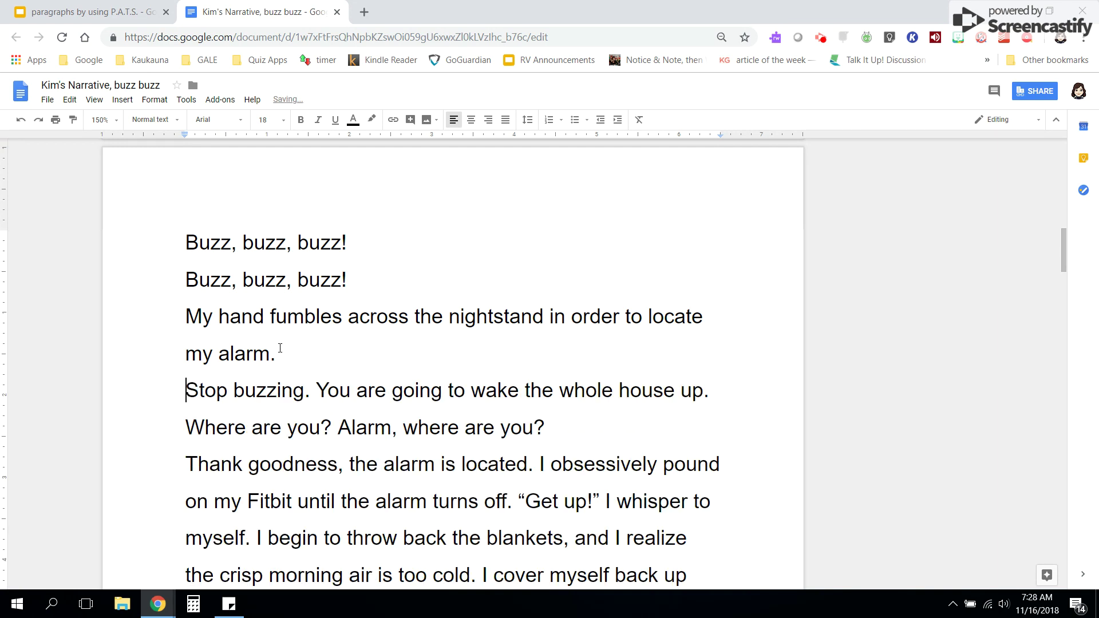
pyautogui.click(182, 313)
pyautogui.press('Tab')
# Indent 'Stop buzzing' and join 'Thank goodness' onto the end of that paragraph.
pyautogui.click(180, 386)
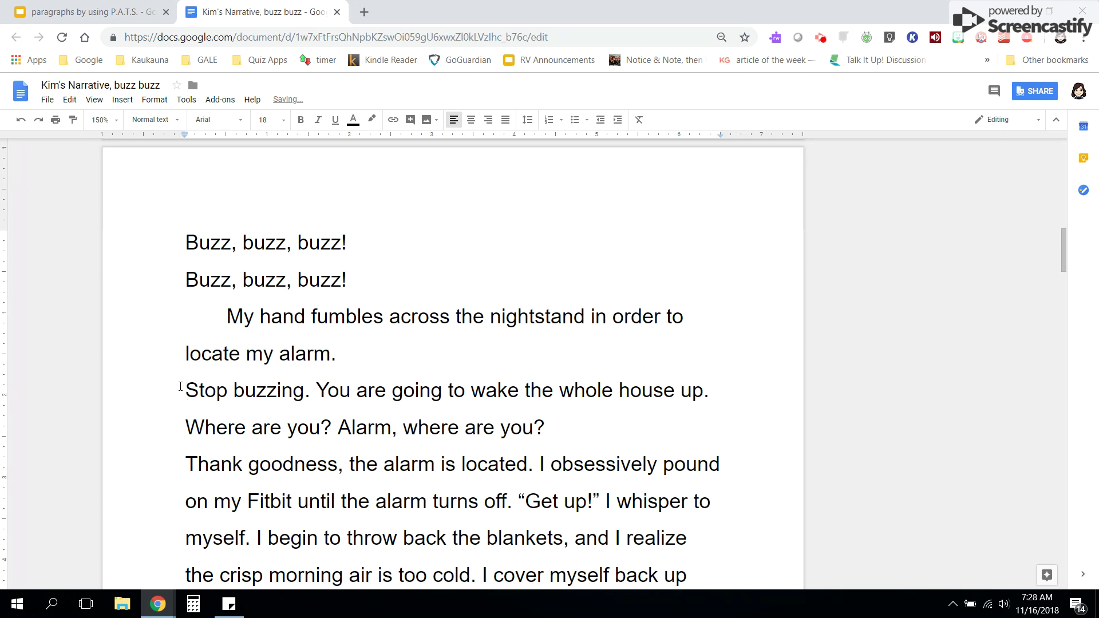
pyautogui.press('Tab')
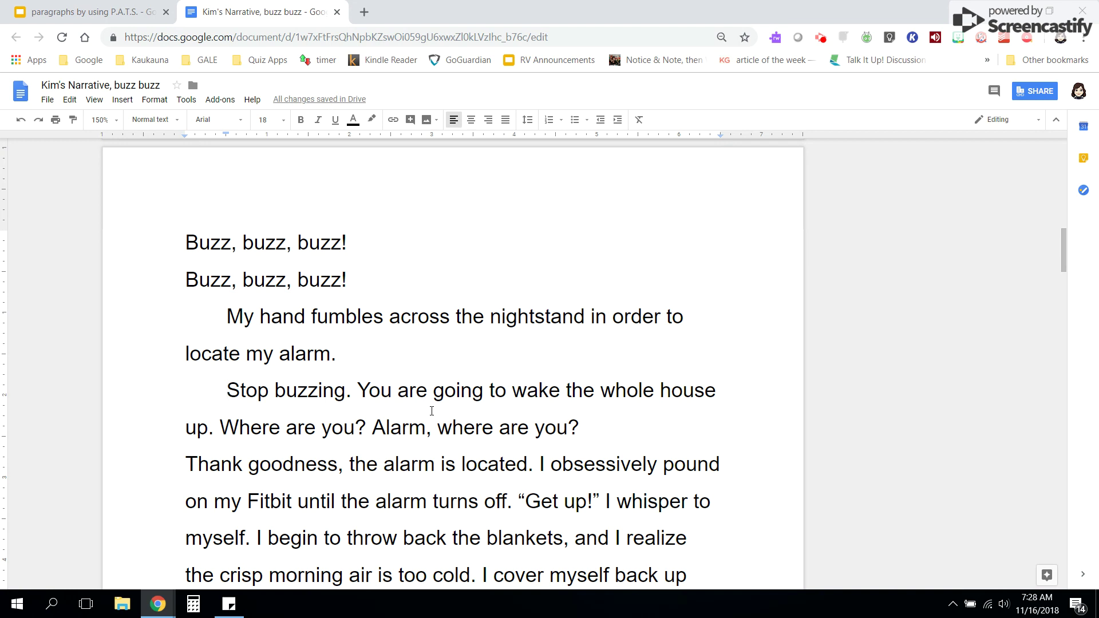
pyautogui.click(183, 467)
pyautogui.press('BackSpace')
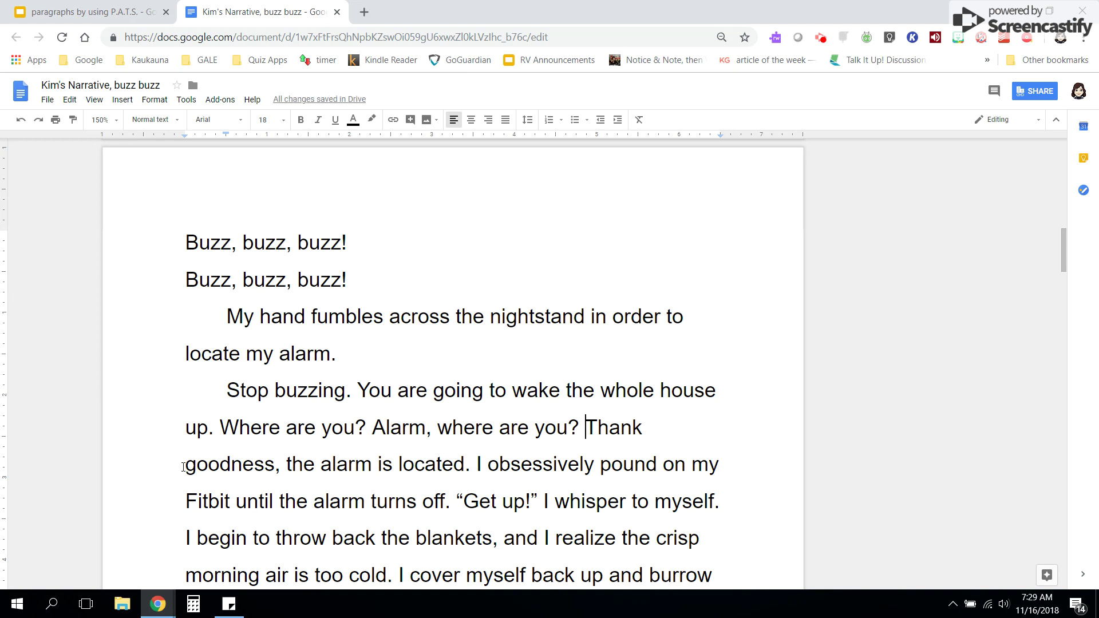
# Start new indented paragraphs at 'I obsessively pound on my Fitbit' and '“Get up!” I whisper'.
pyautogui.click(478, 466)
pyautogui.press('Return')
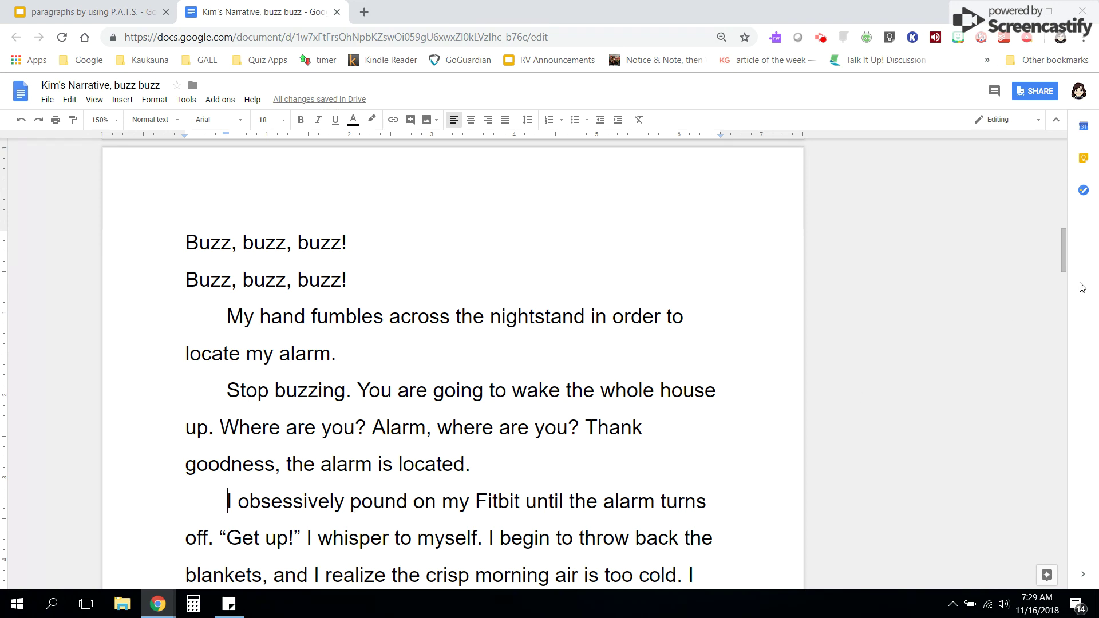
pyautogui.moveTo(1066, 252); pyautogui.dragTo(1066, 260)
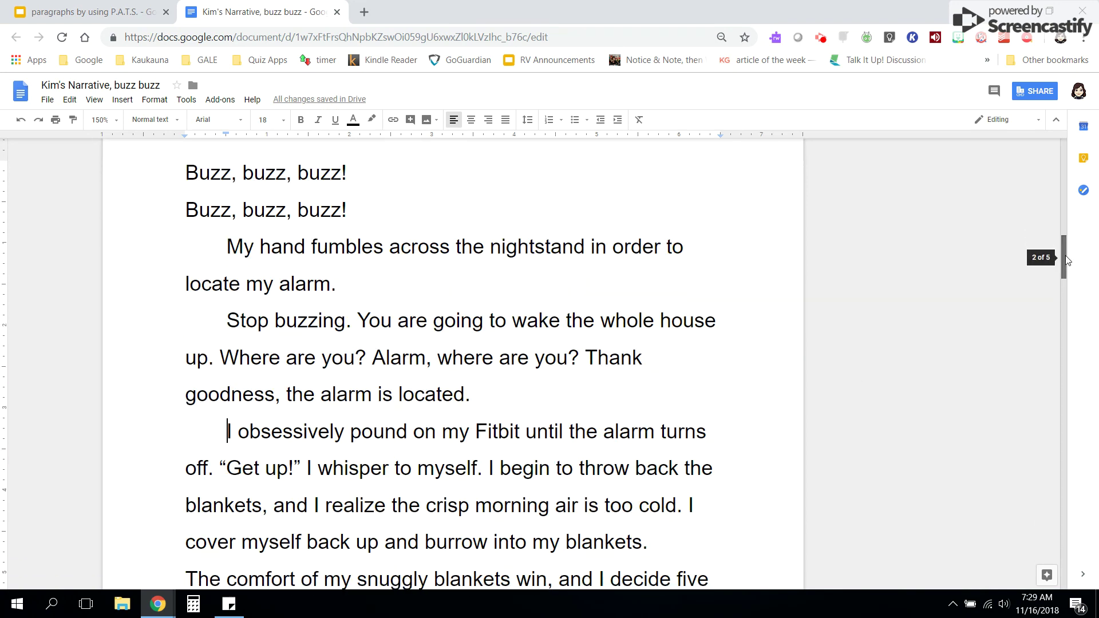
pyautogui.click(219, 463)
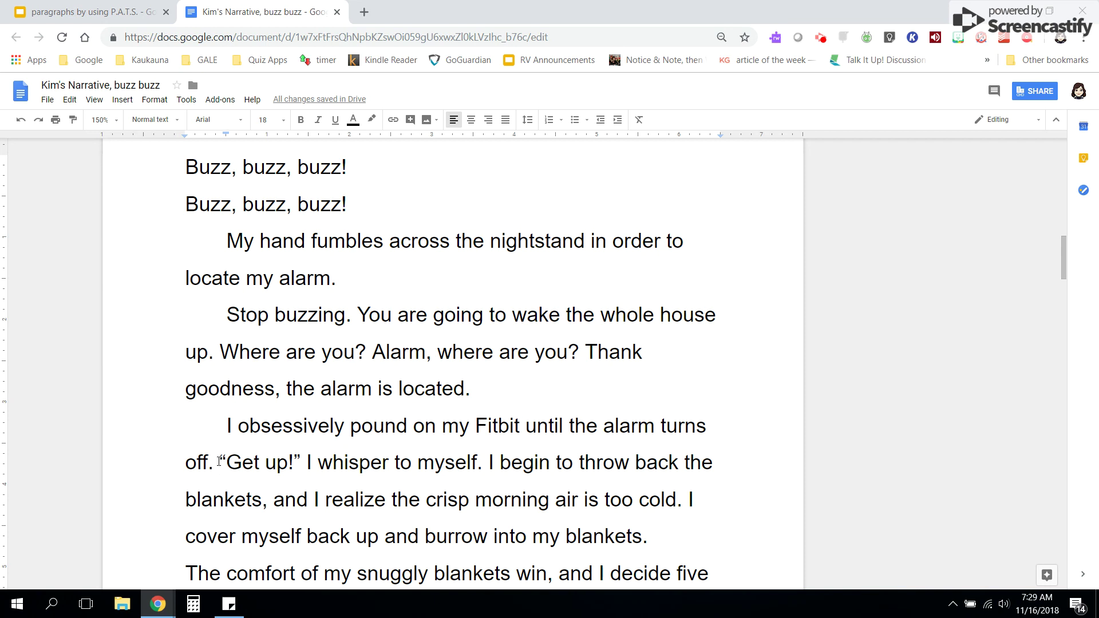
pyautogui.press('Return')
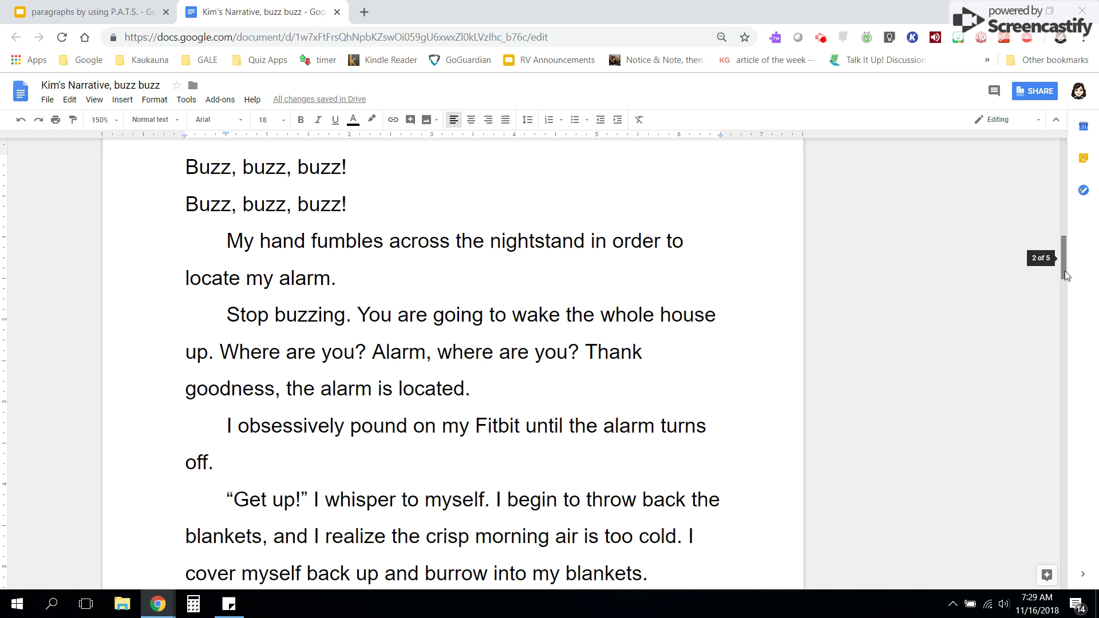
# Split 'I begin to throw back the blankets' into its own indented paragraph after 'I whisper to myself.'.
pyautogui.scroll(-2, 1066, 288)
pyautogui.moveTo(1067, 288); pyautogui.dragTo(1066, 298)
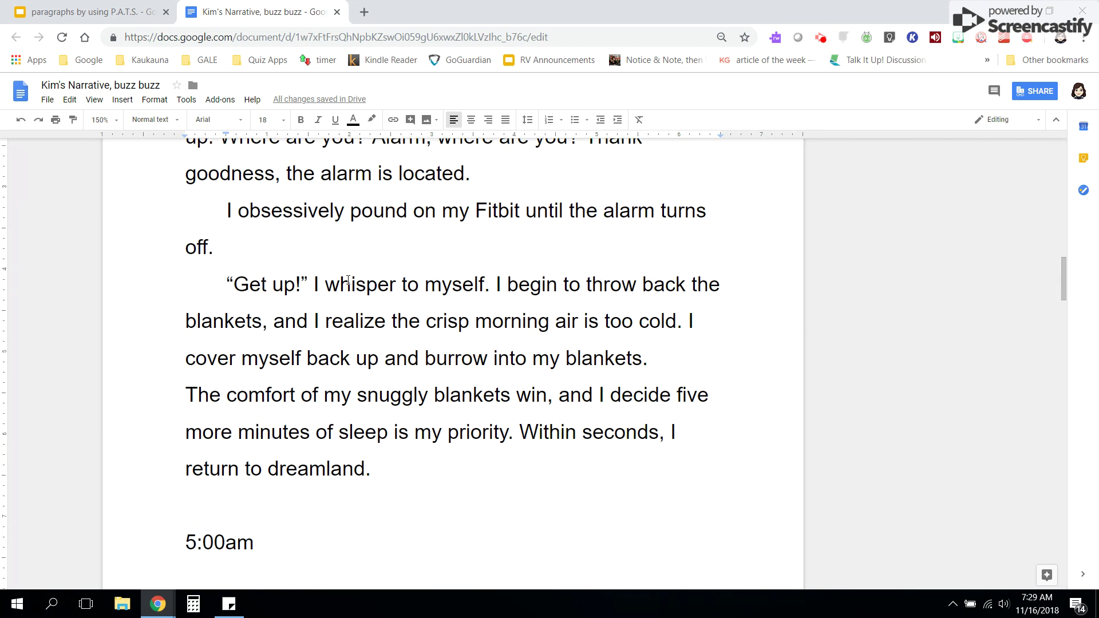
pyautogui.click(497, 285)
pyautogui.press('Return')
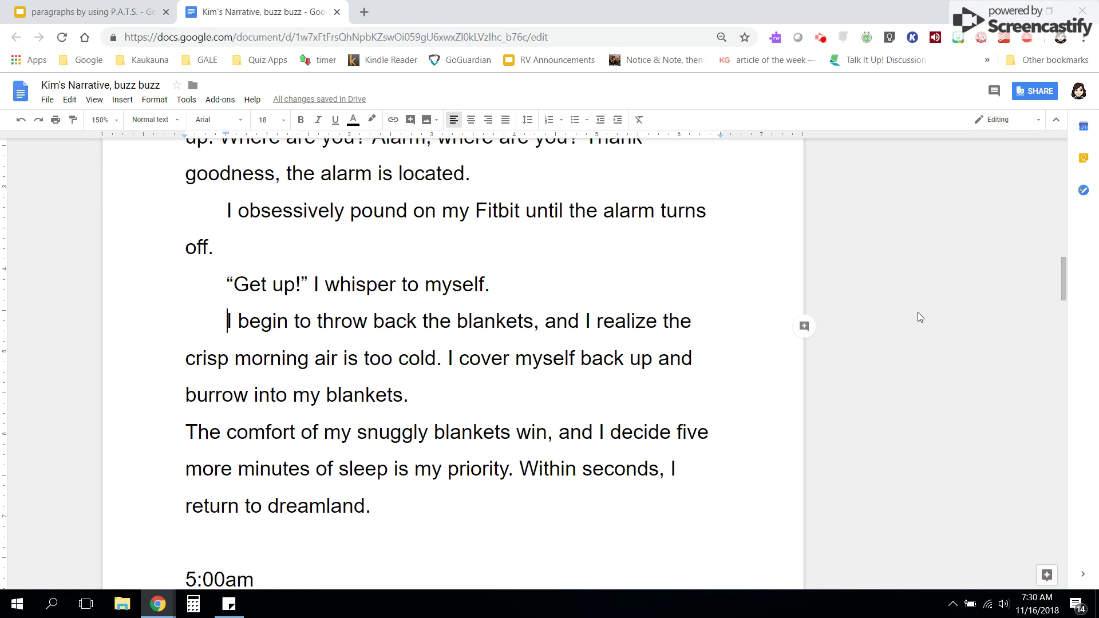
pyautogui.moveTo(1067, 294); pyautogui.dragTo(1062, 174)
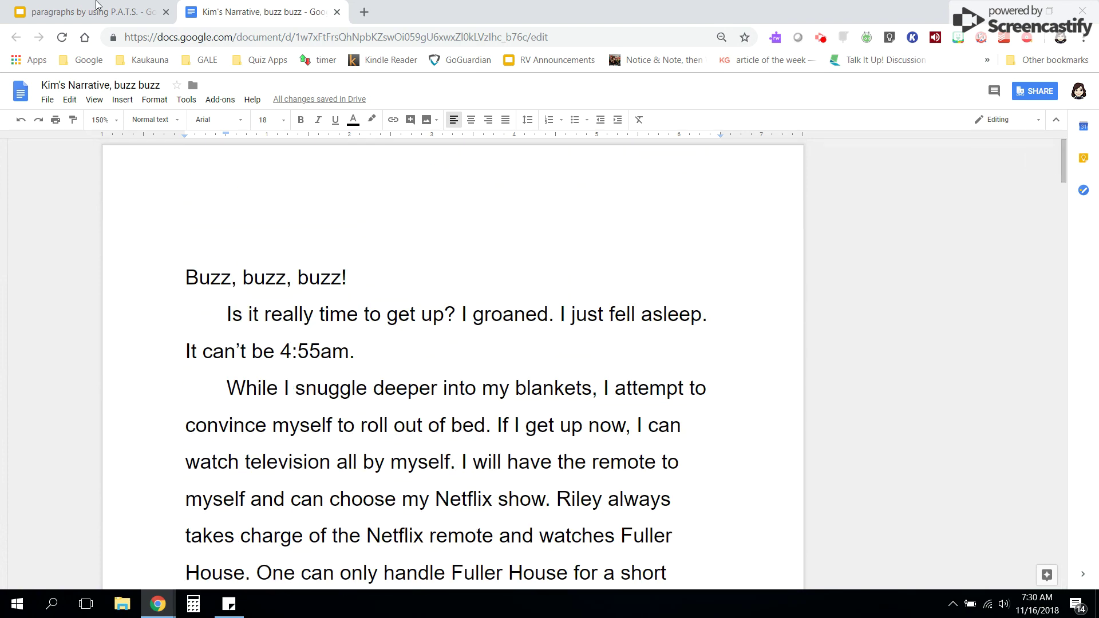
# Switch back to the 'paragraphs by using P.A.T.S.' slides tab in the browser.
pyautogui.click(76, 11)
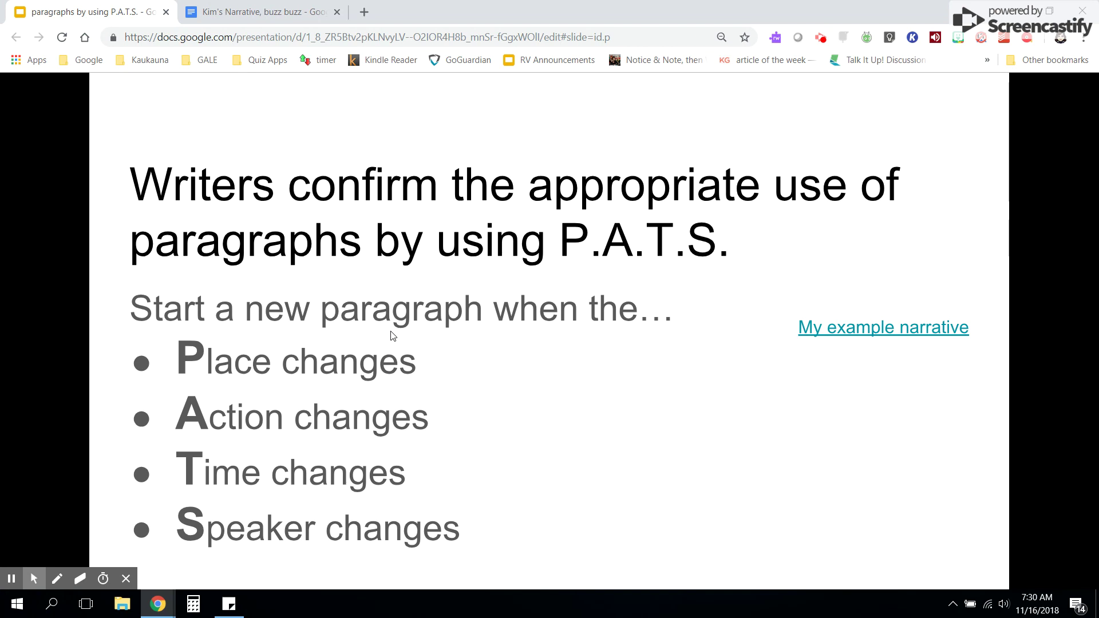
pyautogui.click(821, 39)
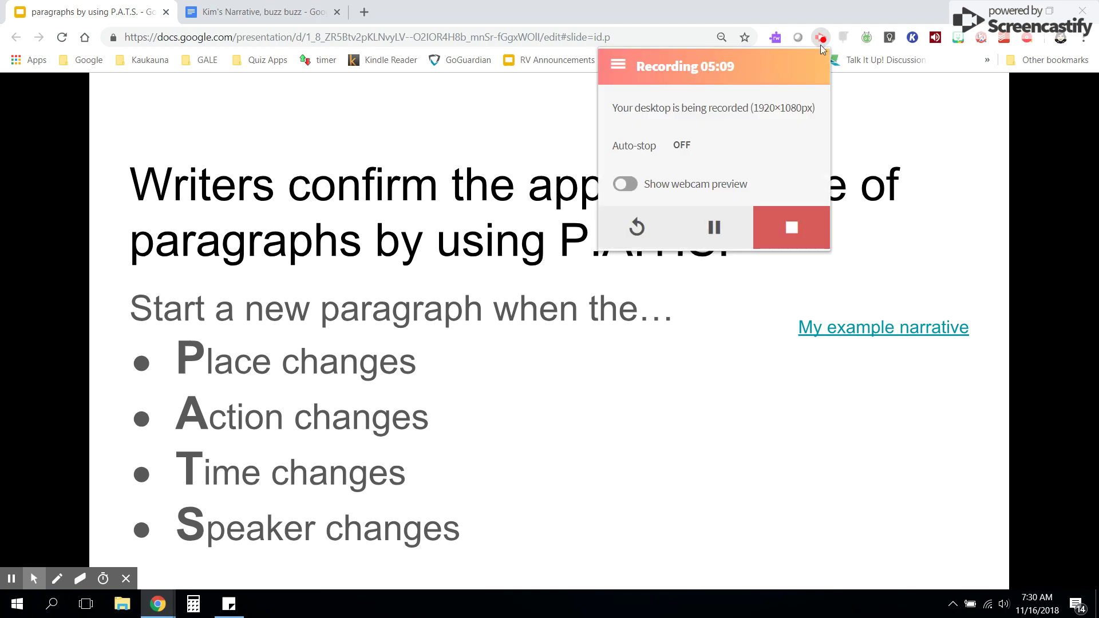